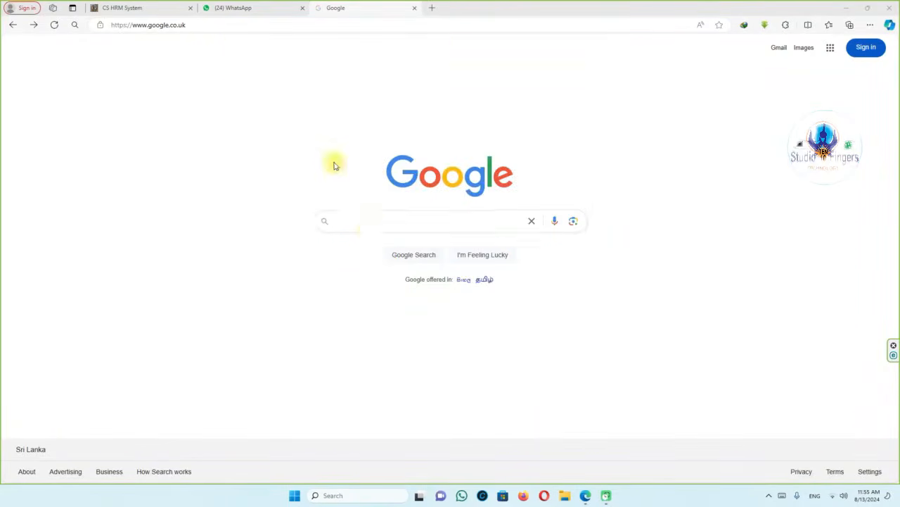
Search Google for 'misco' and go to the MISCO HRM login page.
click(367, 220)
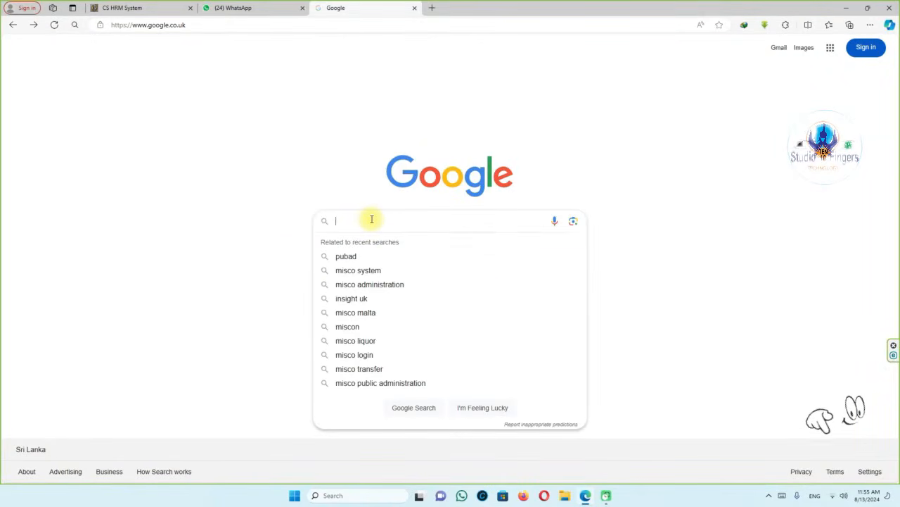
text(m)
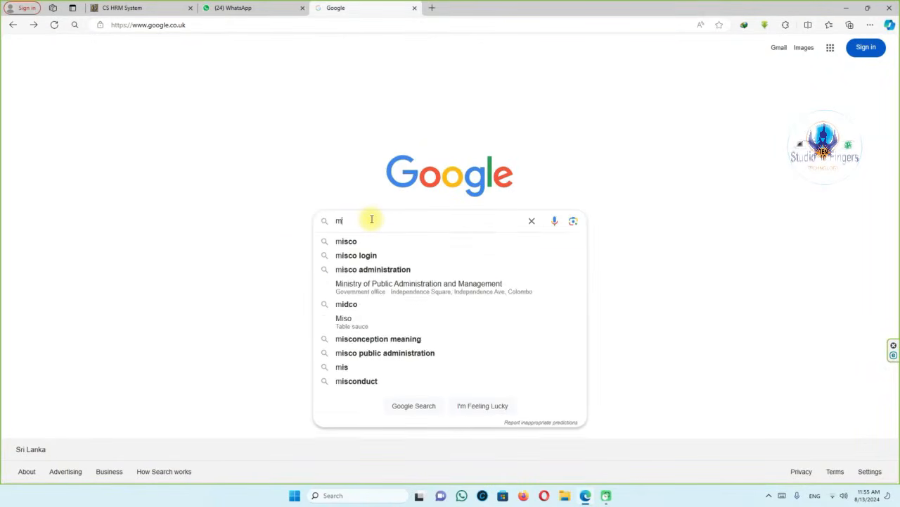
text(isco)
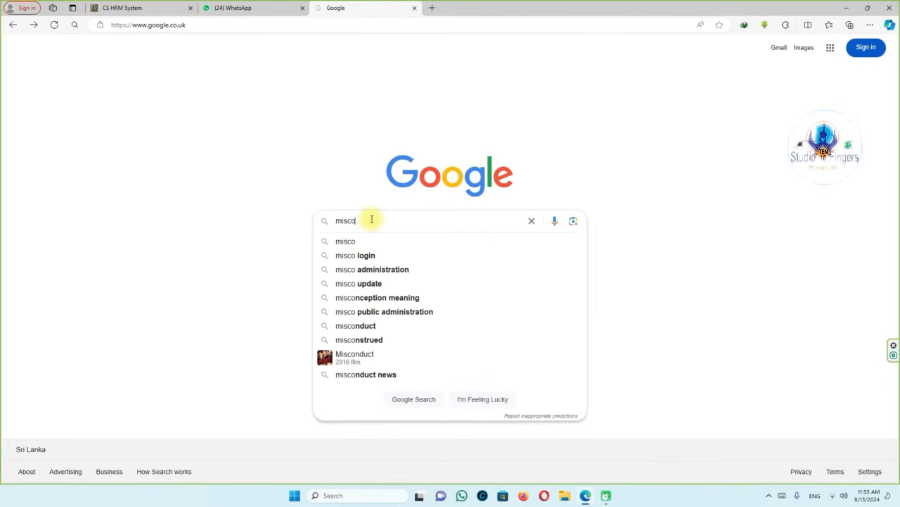
key(Return)
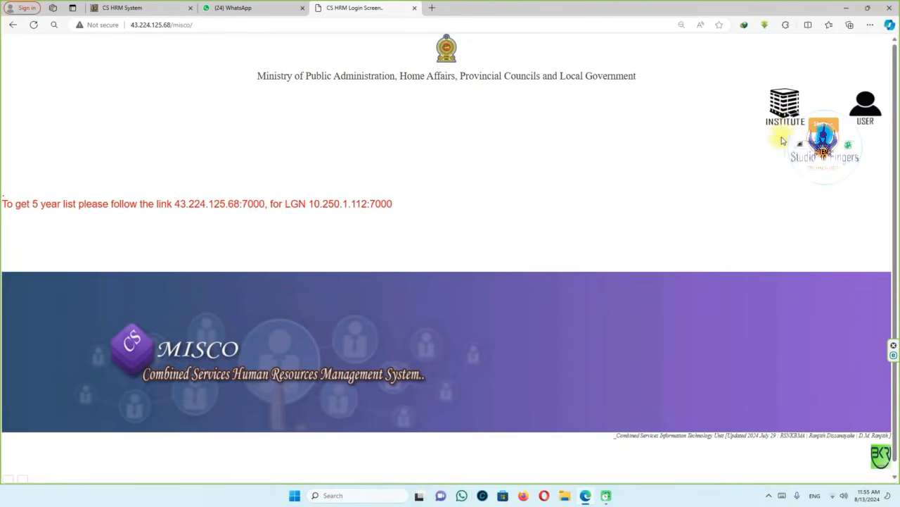
Log in with the saved NIC number as user name and the account password.
click(868, 114)
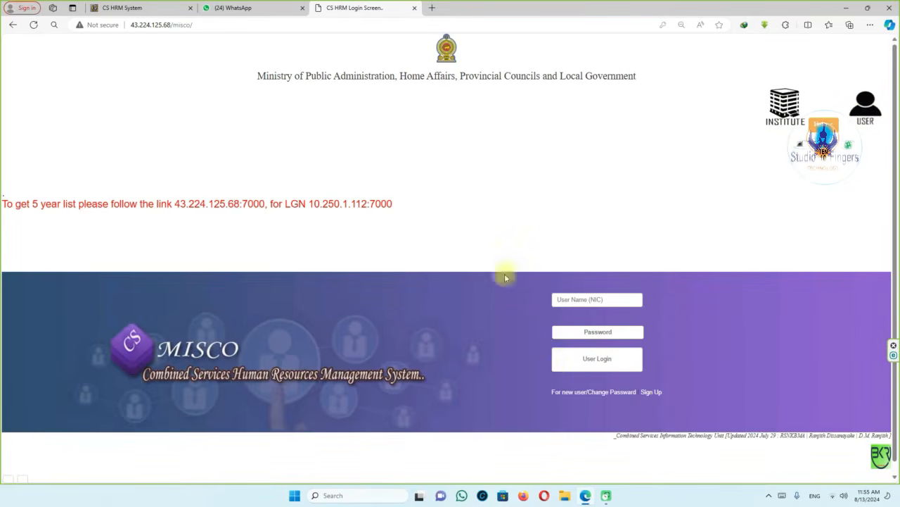
click(594, 299)
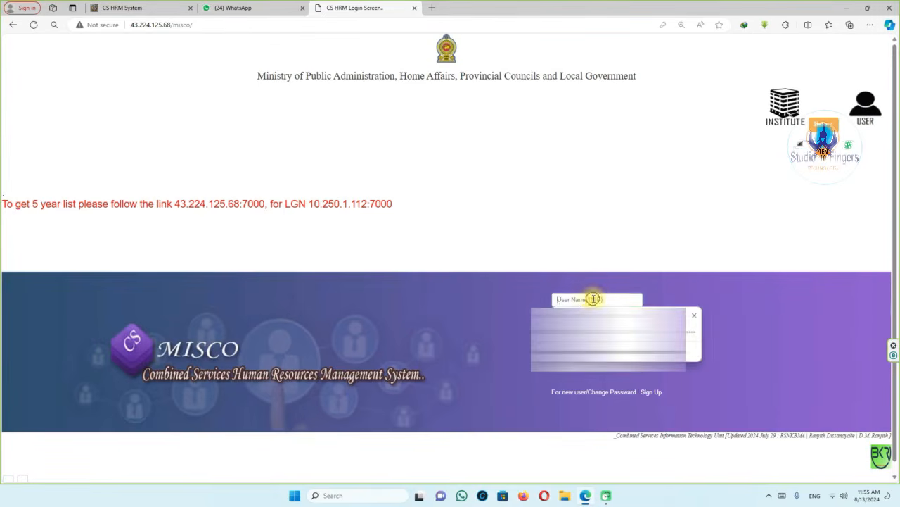
click(610, 249)
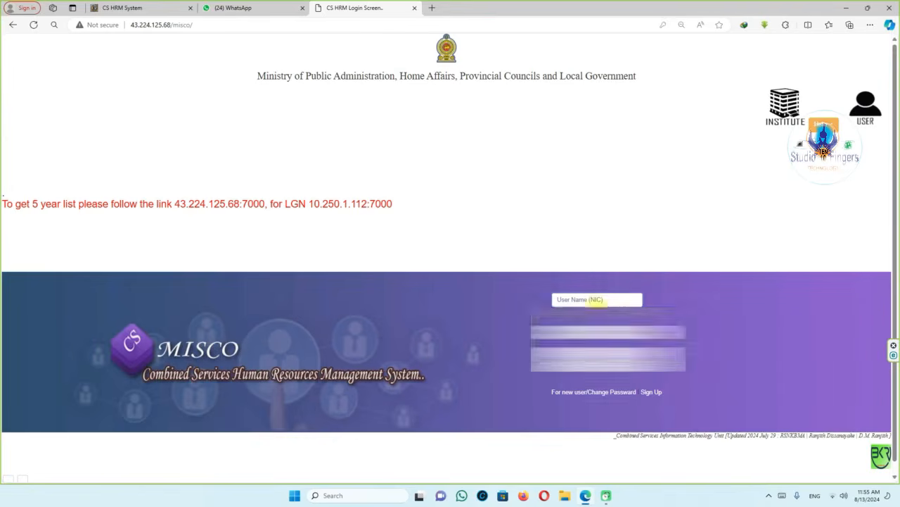
click(596, 302)
key(Tab)
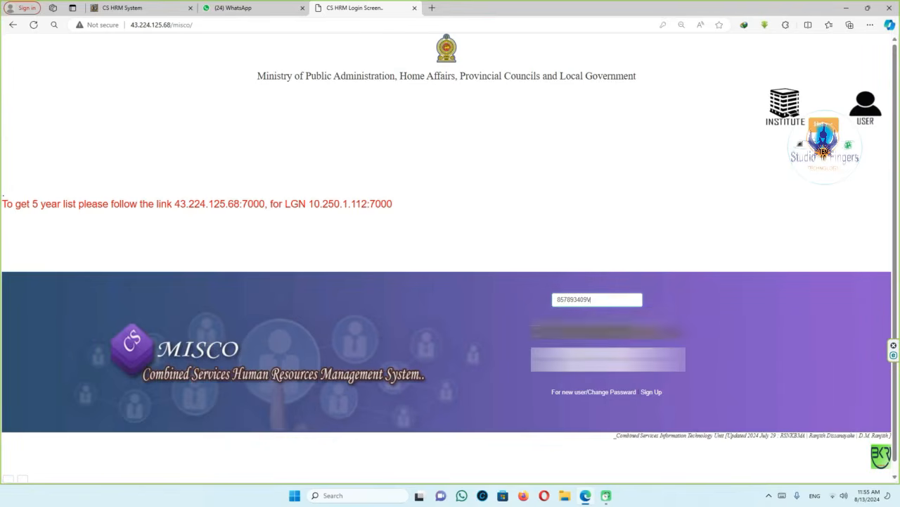
text(•)
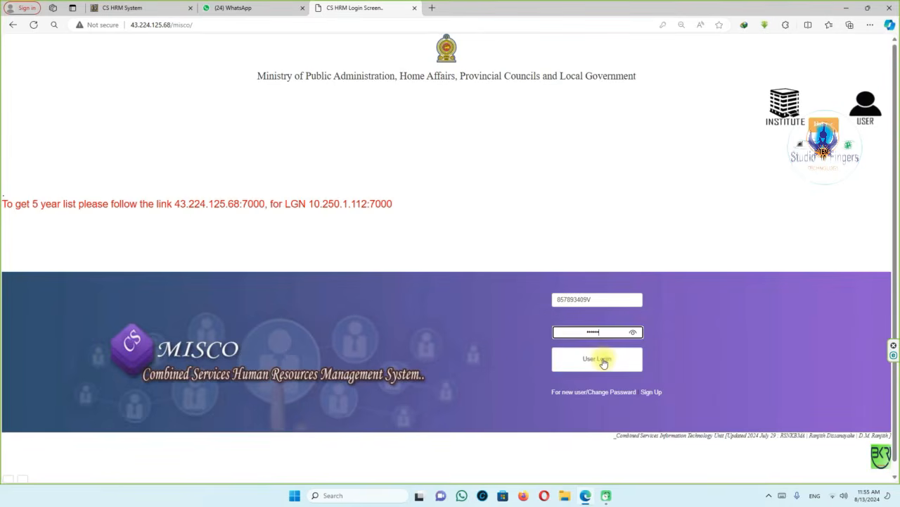
click(603, 361)
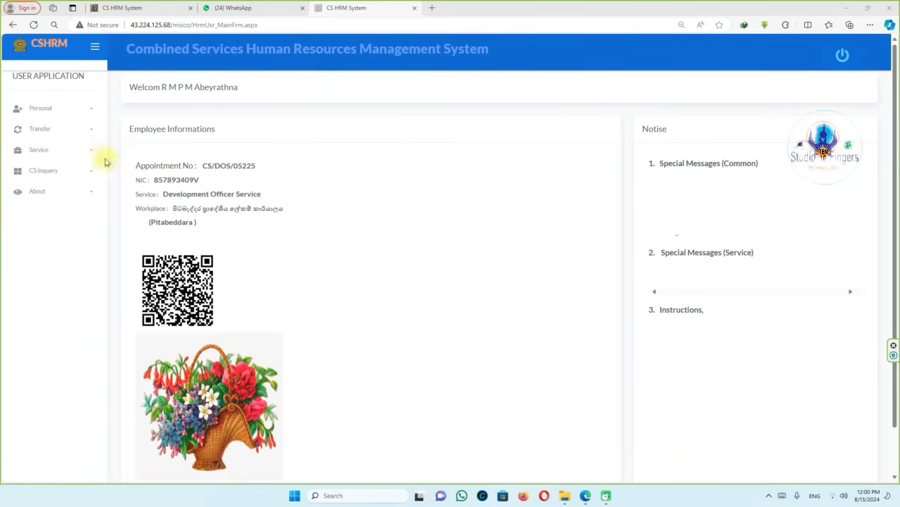
Go to Transfer > Transfer Entry and start a new Request form.
click(42, 129)
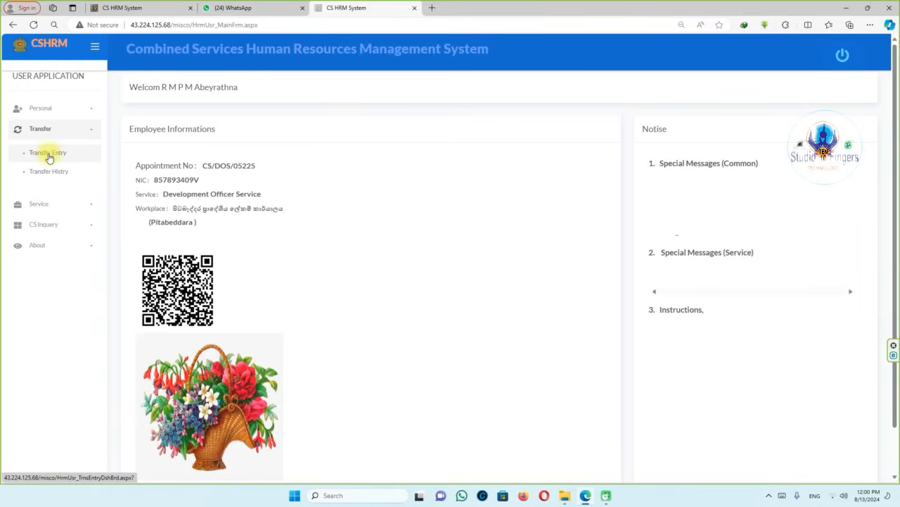
click(48, 155)
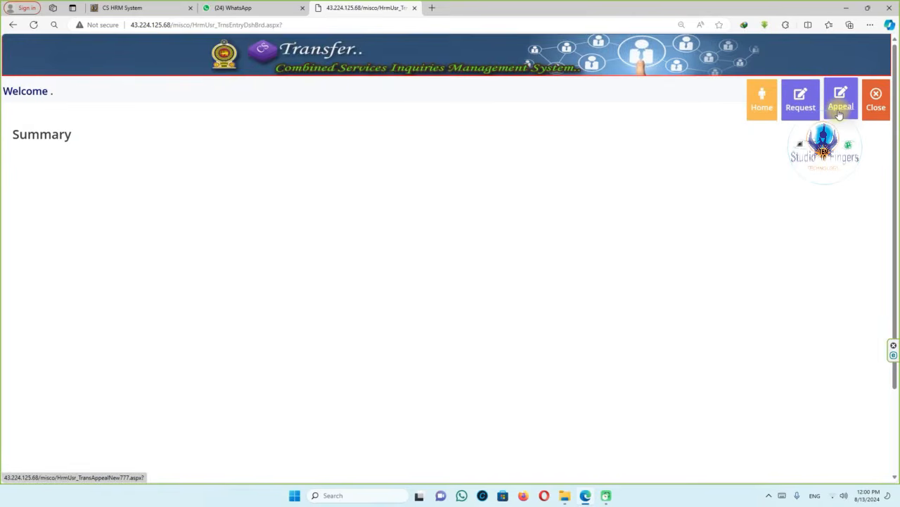
click(799, 109)
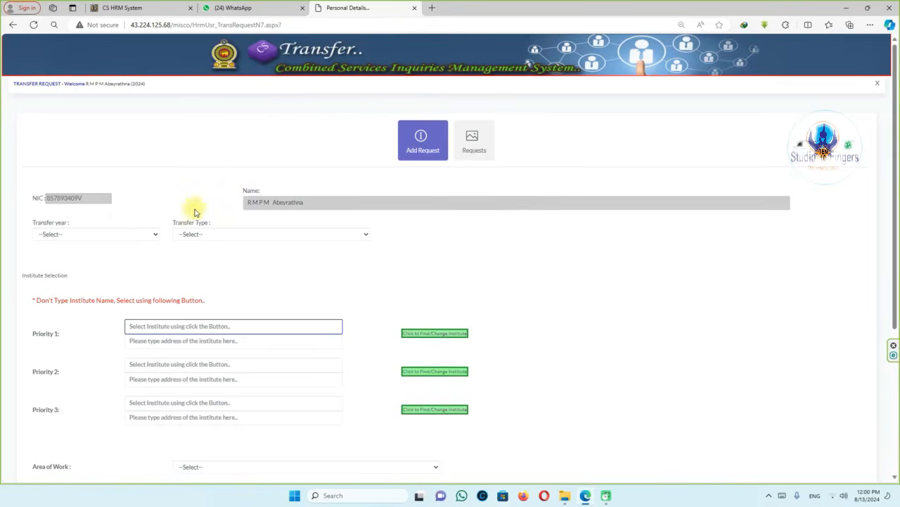
scroll(189, 176, down, 3)
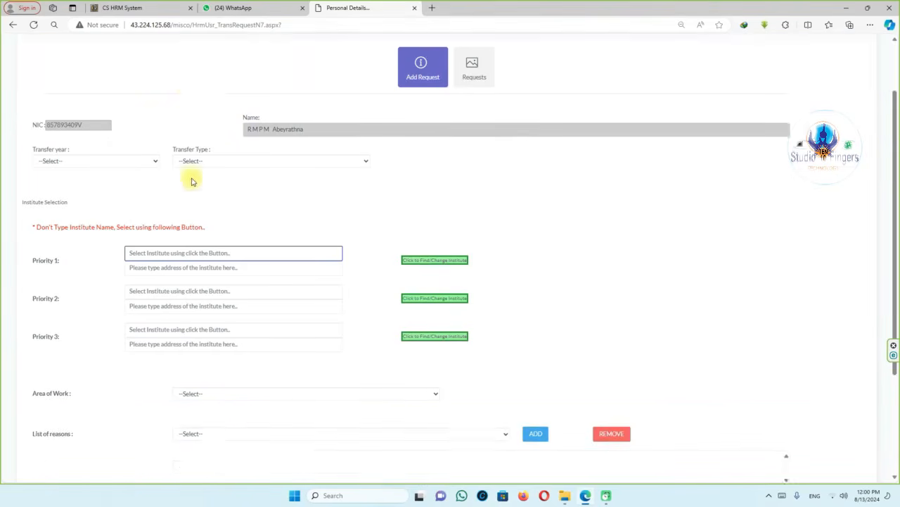
scroll(227, 304, up, 3)
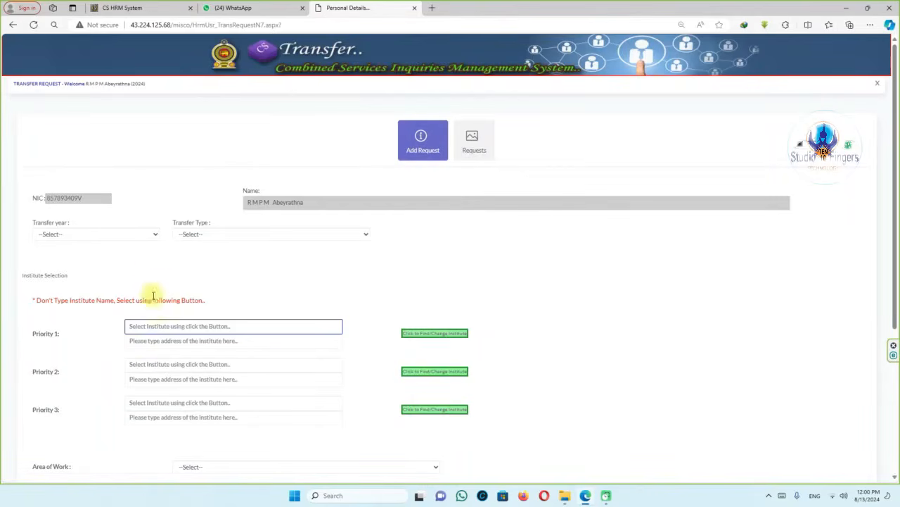
scroll(158, 291, down, 1)
scroll(120, 285, up, 1)
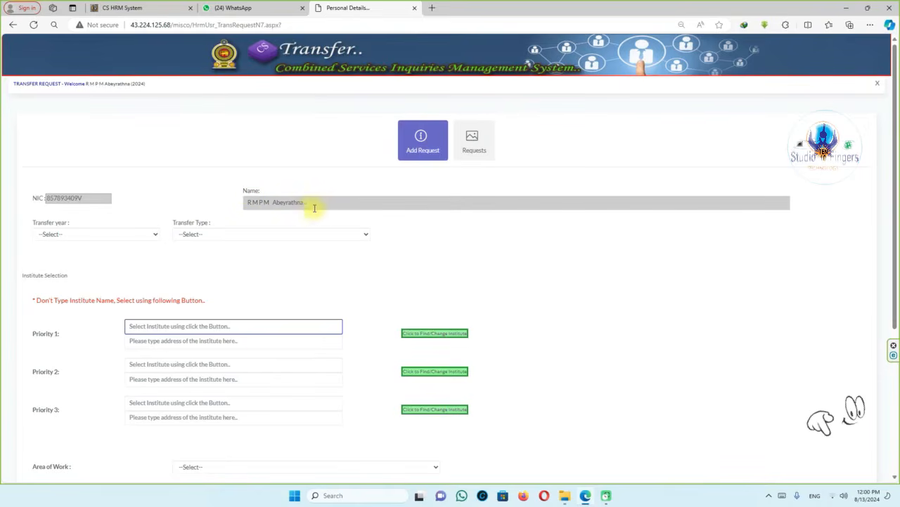
scroll(151, 171, down, 2)
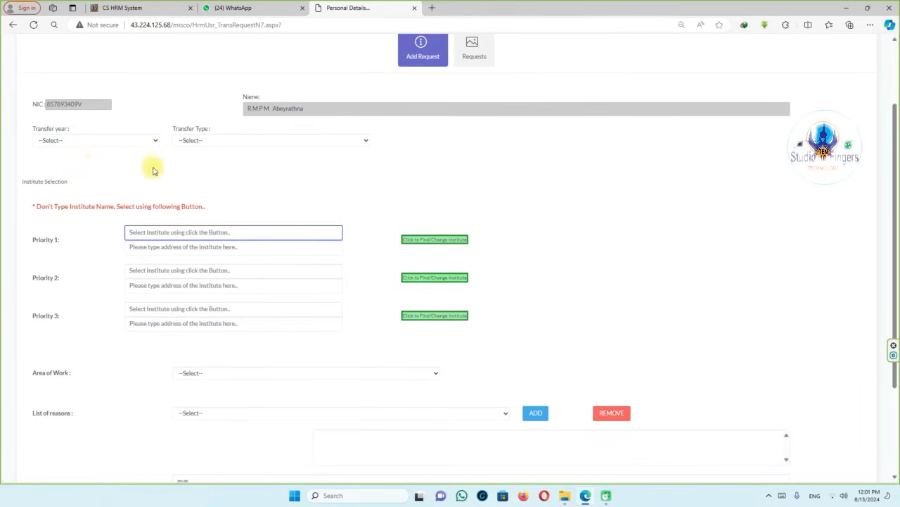
scroll(145, 179, down, 1)
scroll(145, 179, down, 2)
scroll(145, 176, up, 3)
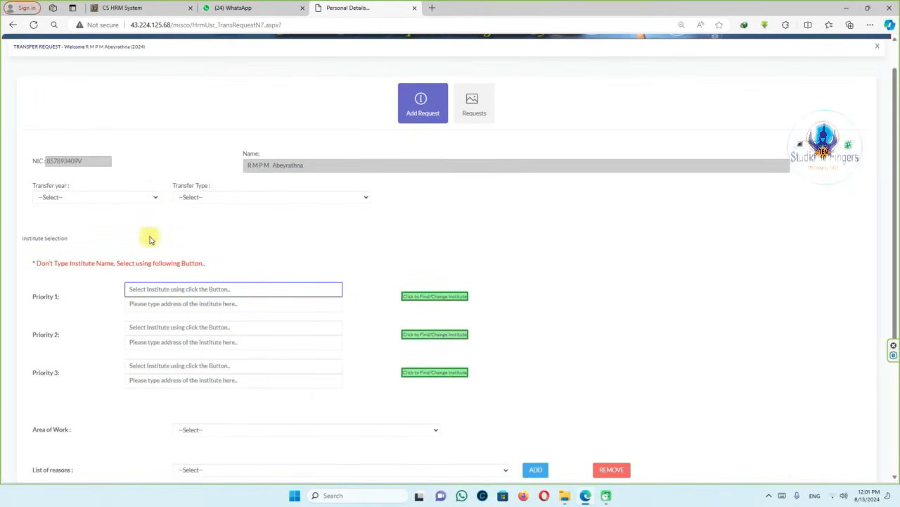
Set Transfer year to 2025 and Transfer Type to ANNUAL, dismissing the previous-request alert.
click(156, 199)
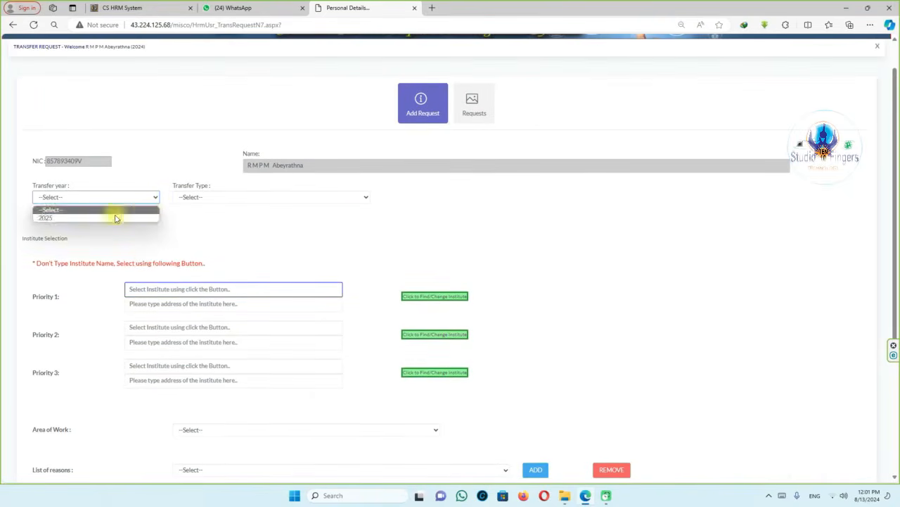
click(81, 218)
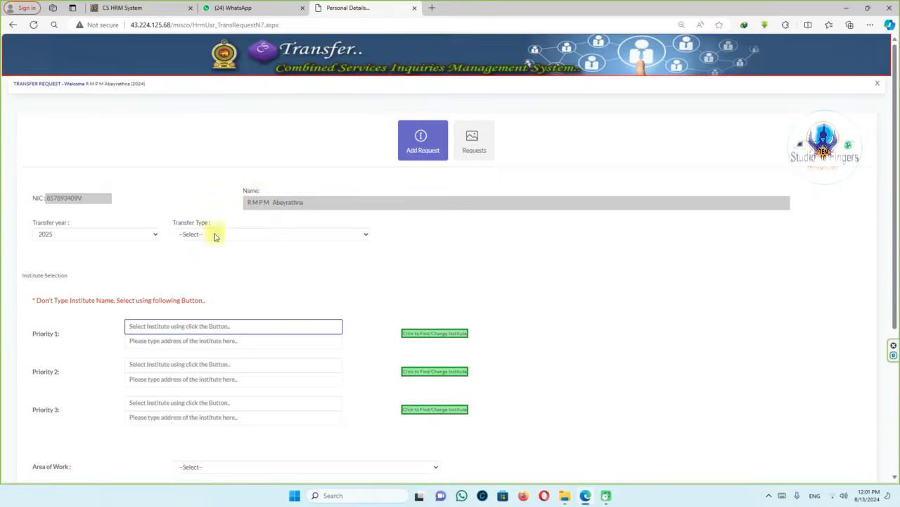
click(215, 234)
click(211, 263)
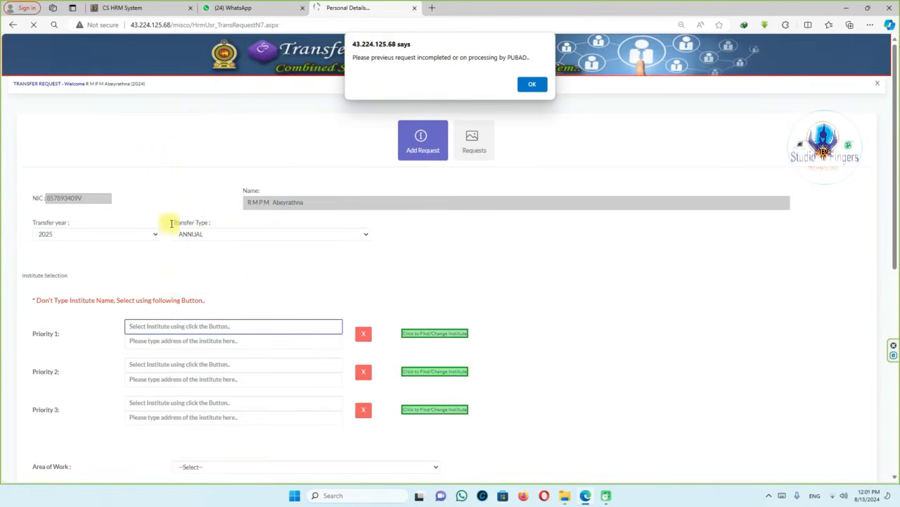
click(531, 82)
scroll(195, 224, down, 2)
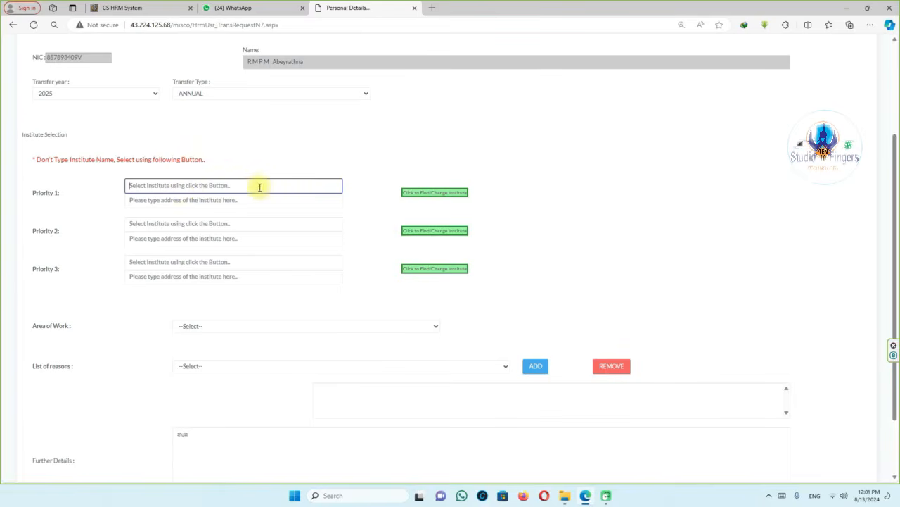
Choose Mulatiyana Division Secretariate in Matara as the Priority 1 institute.
click(432, 194)
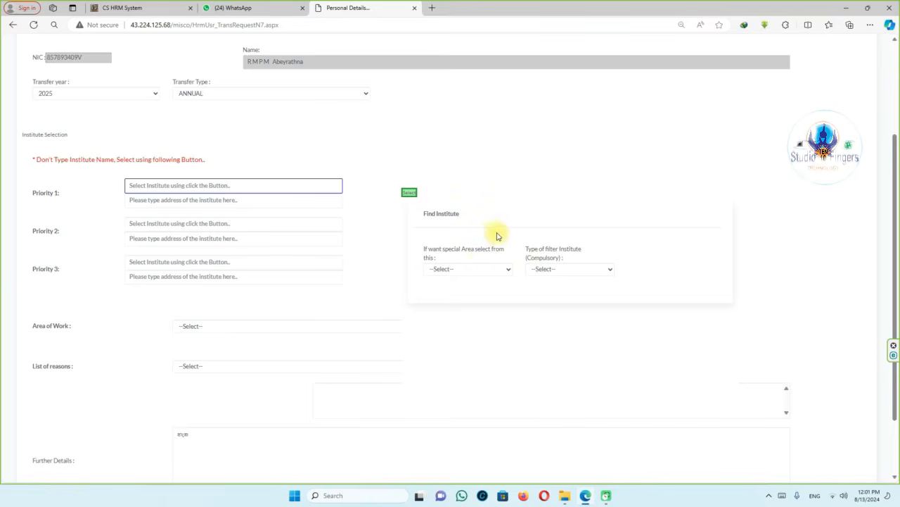
click(506, 269)
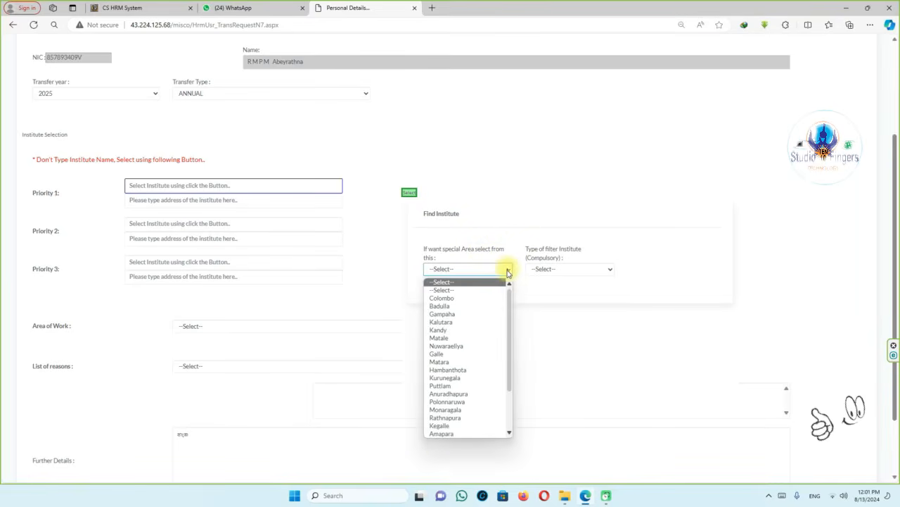
click(449, 361)
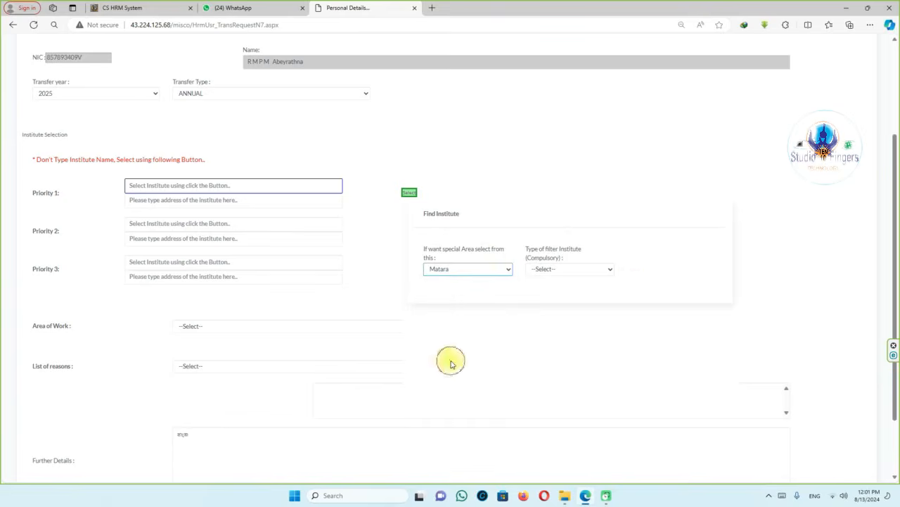
click(612, 270)
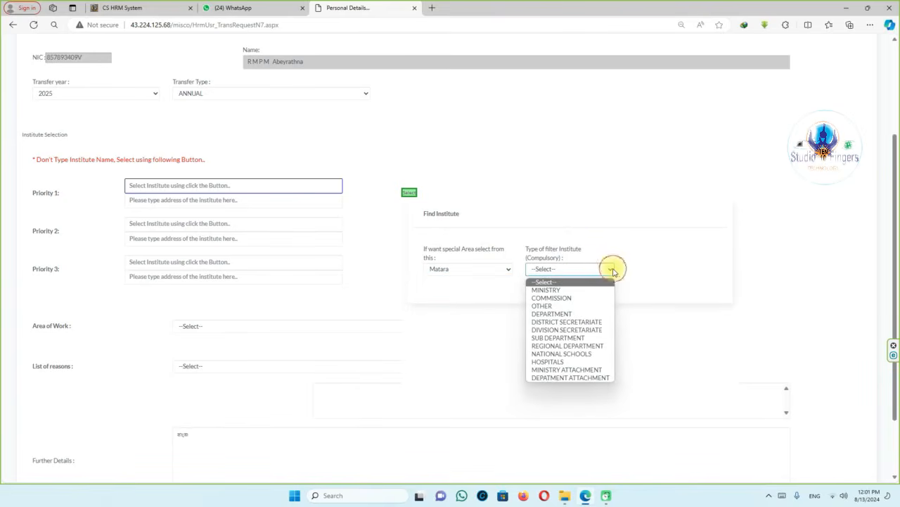
click(581, 330)
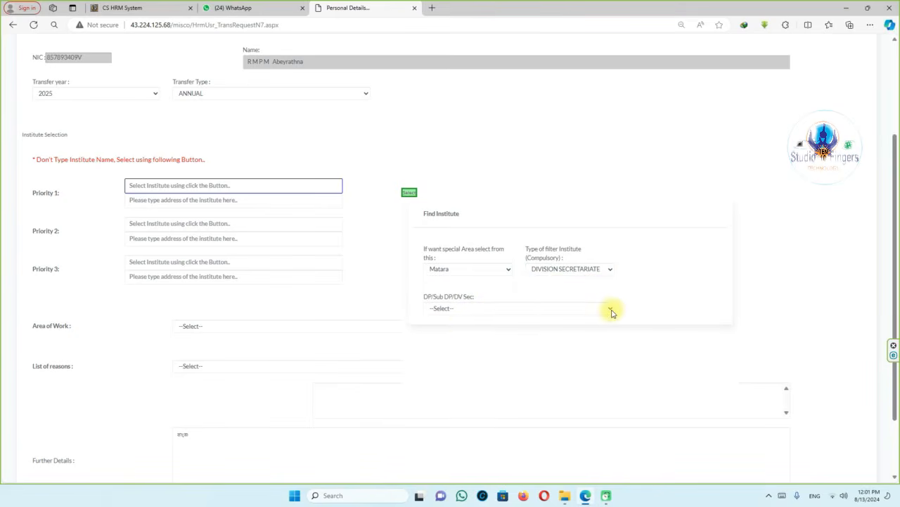
click(610, 310)
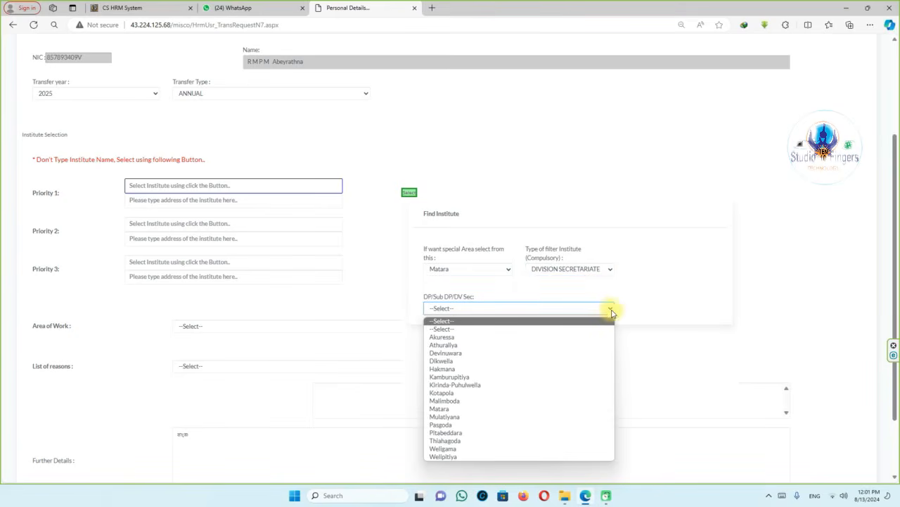
click(461, 417)
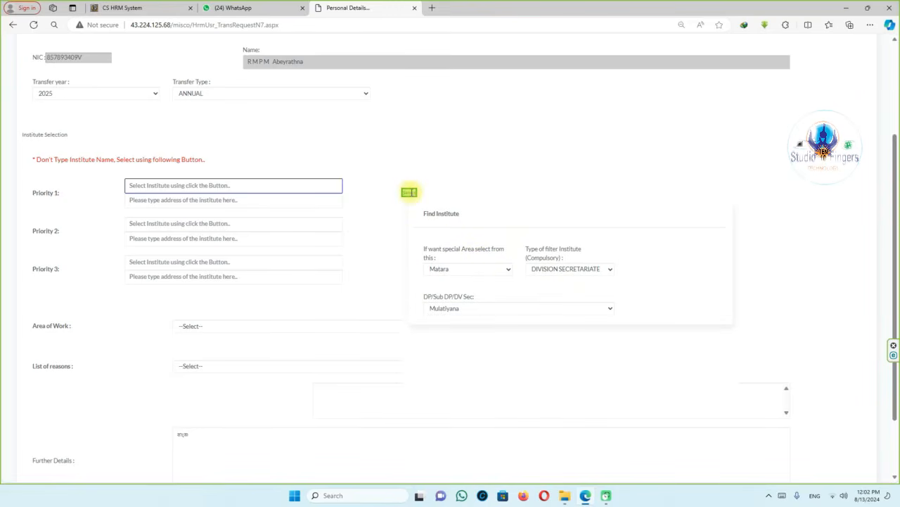
click(409, 192)
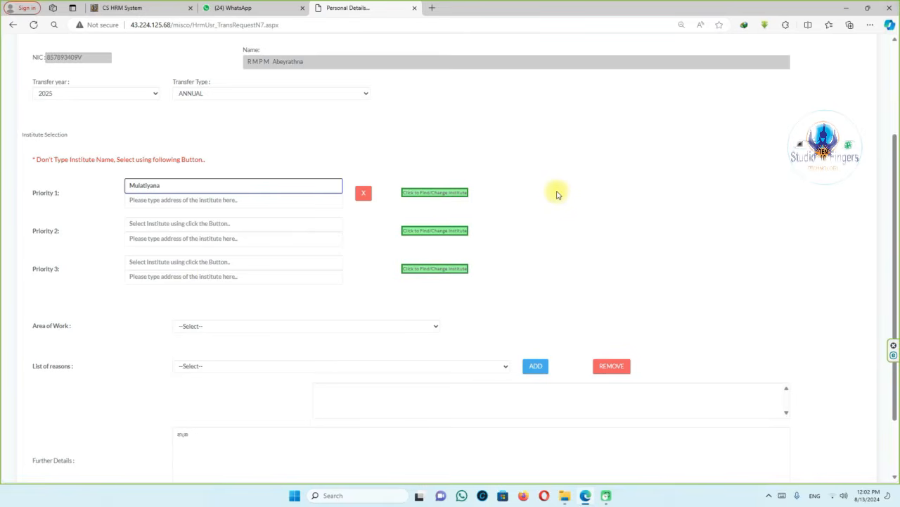
Set Area of Work to Agalawatta.
scroll(551, 205, down, 1)
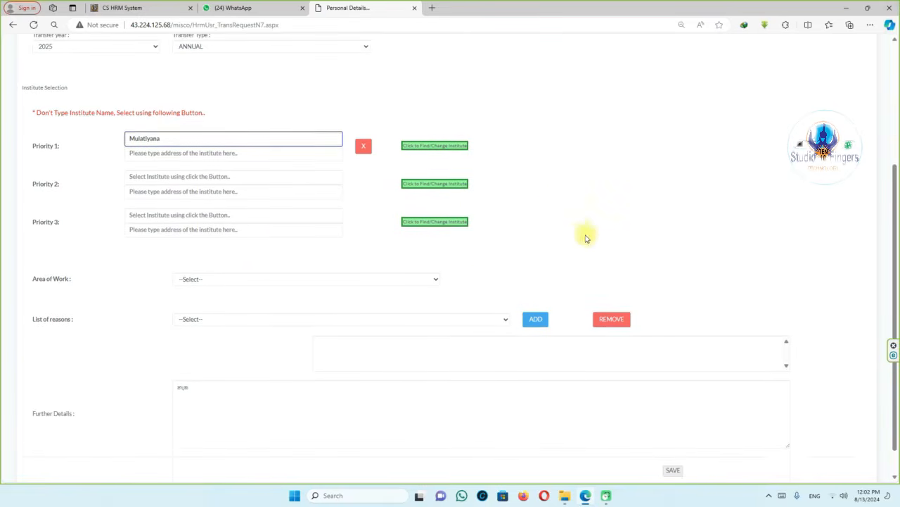
scroll(584, 235, down, 1)
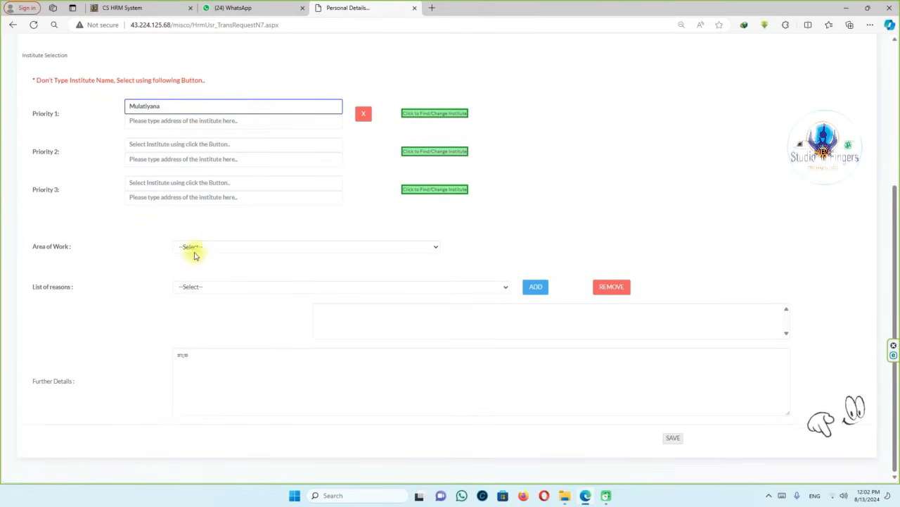
click(434, 247)
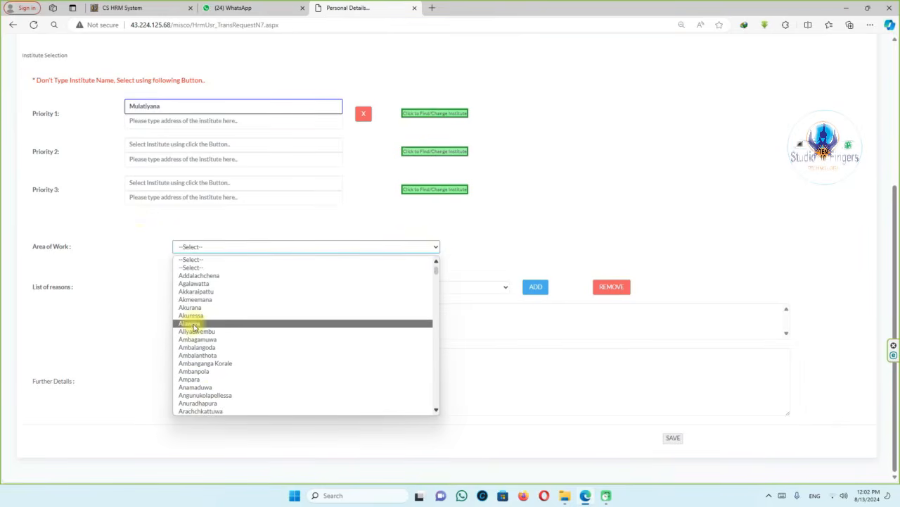
click(199, 284)
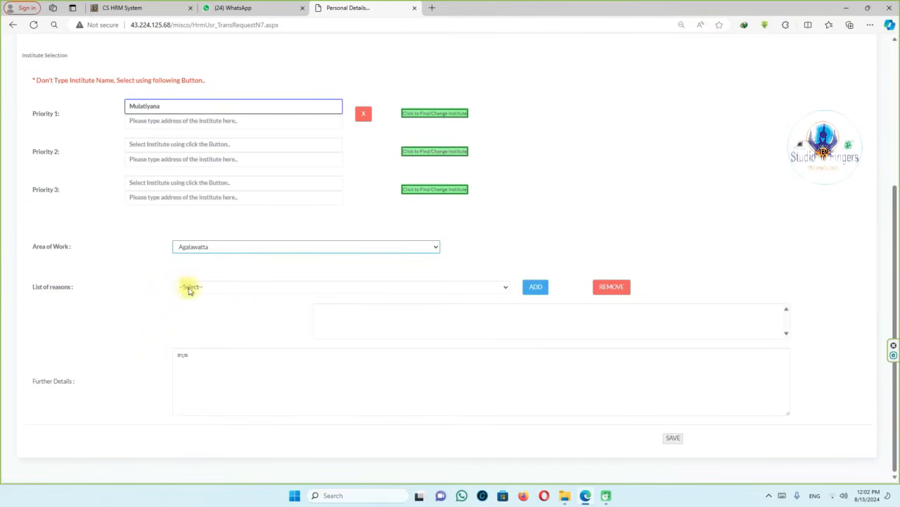
Pick Change of Resident from the list of transfer reasons.
click(504, 289)
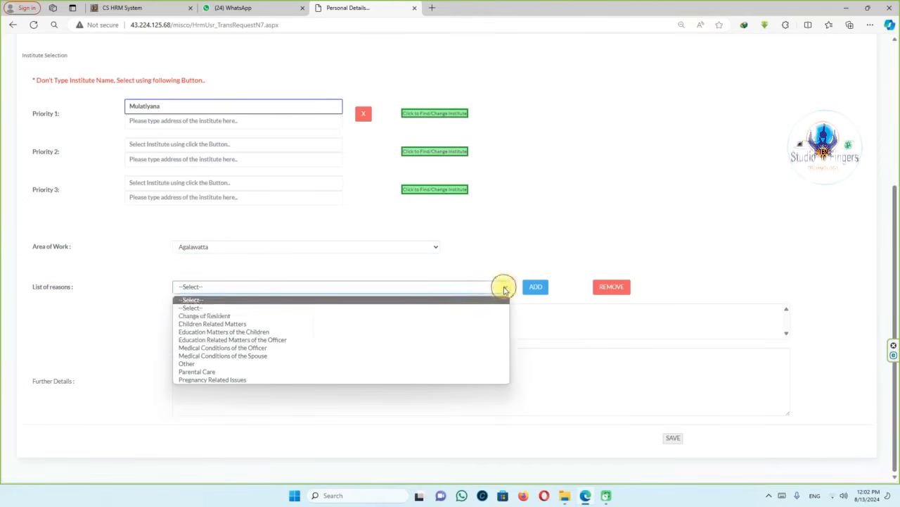
click(204, 315)
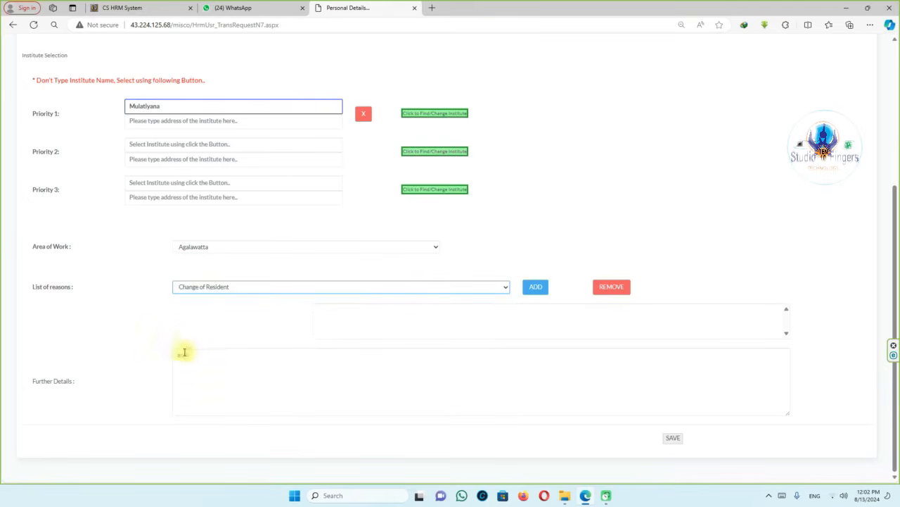
click(333, 321)
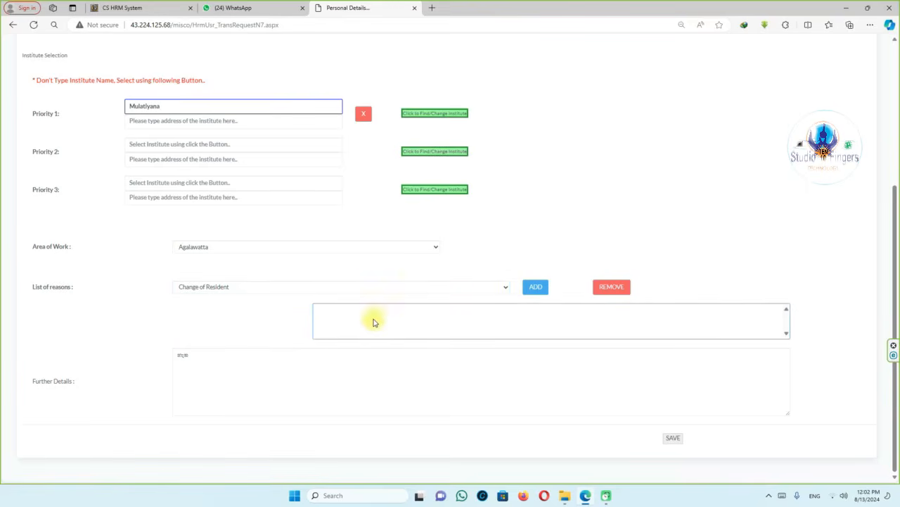
Add Change of Resident to the reasons list and review the Further Details note.
click(537, 290)
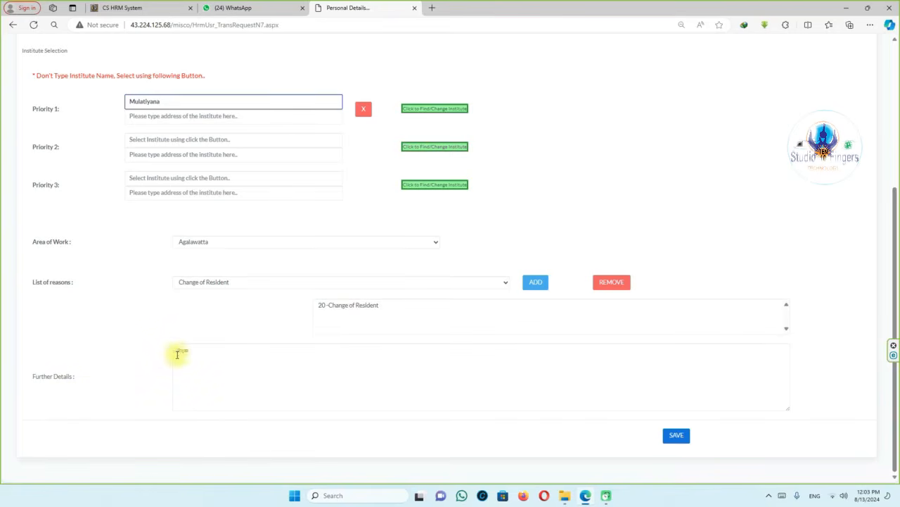
drag(198, 352, 166, 363)
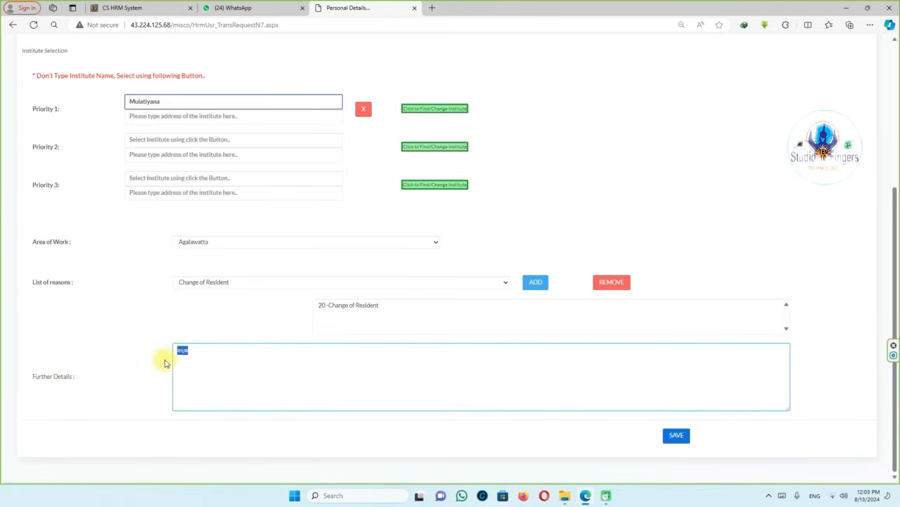
click(208, 366)
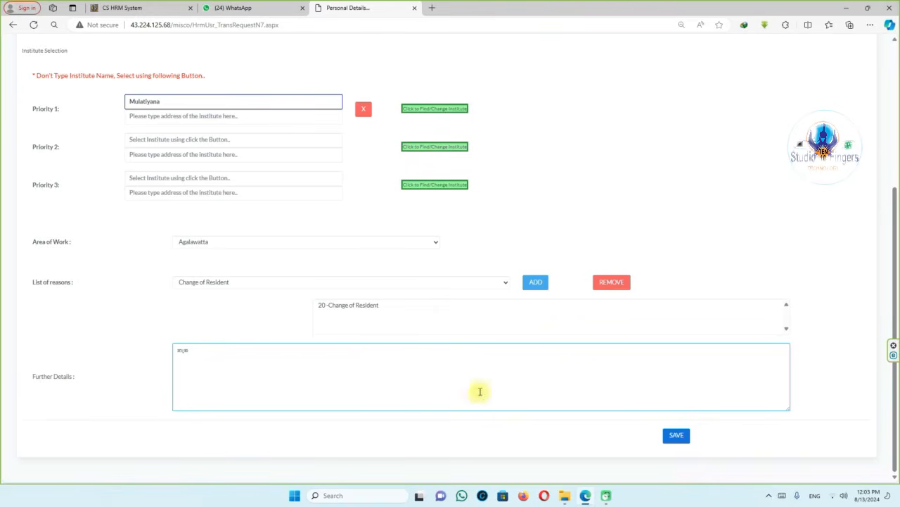
scroll(505, 337, up, 2)
scroll(505, 338, up, 2)
scroll(505, 325, down, 4)
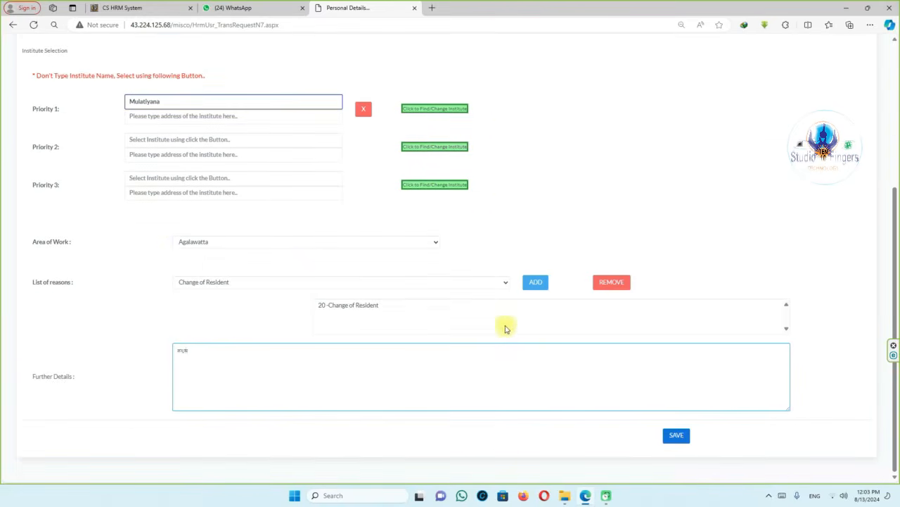
scroll(202, 275, up, 2)
scroll(326, 356, up, 2)
scroll(382, 344, down, 4)
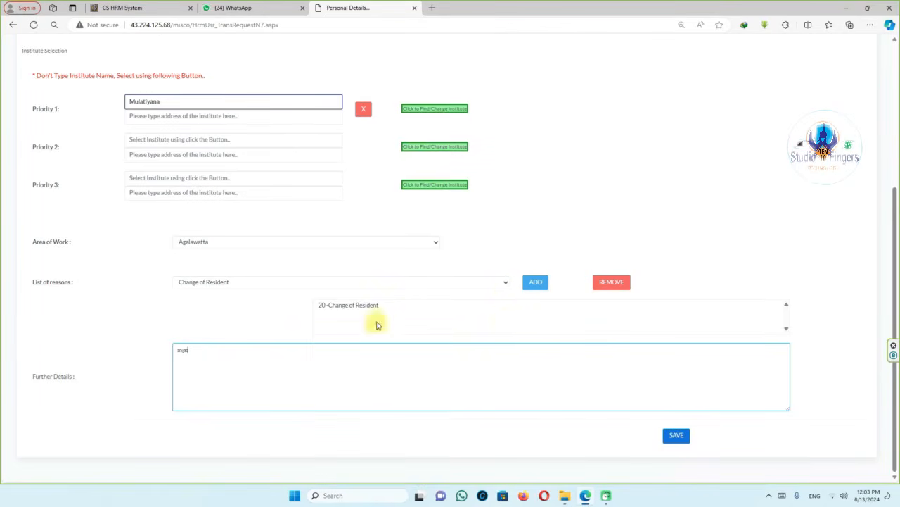
scroll(374, 310, up, 2)
scroll(334, 235, up, 2)
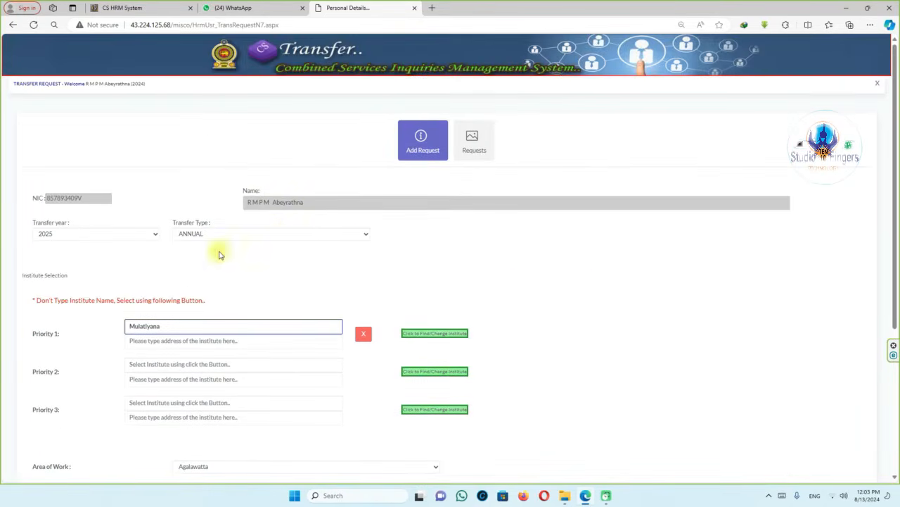
Show the Requests list with the 2025 ANNUAL request marked No Action.
click(477, 148)
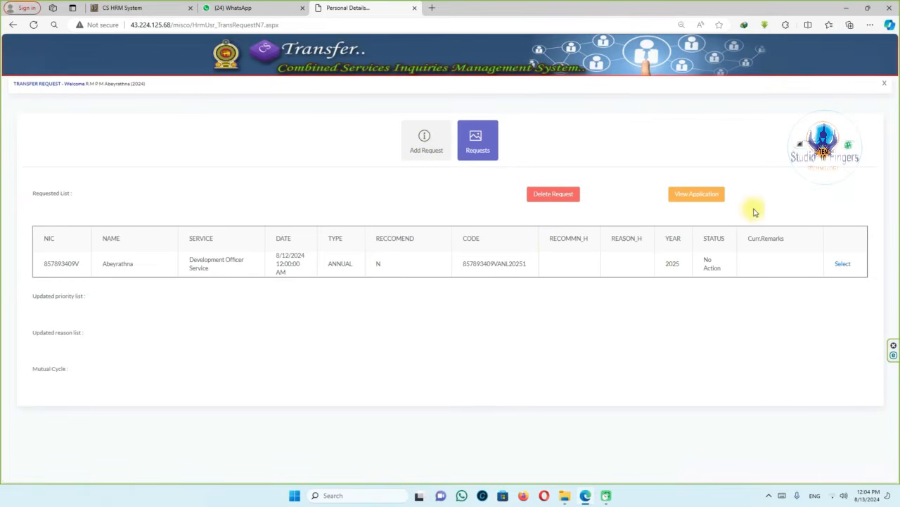
Open the printable application page for the 2025 ANNUAL transfer request.
click(697, 196)
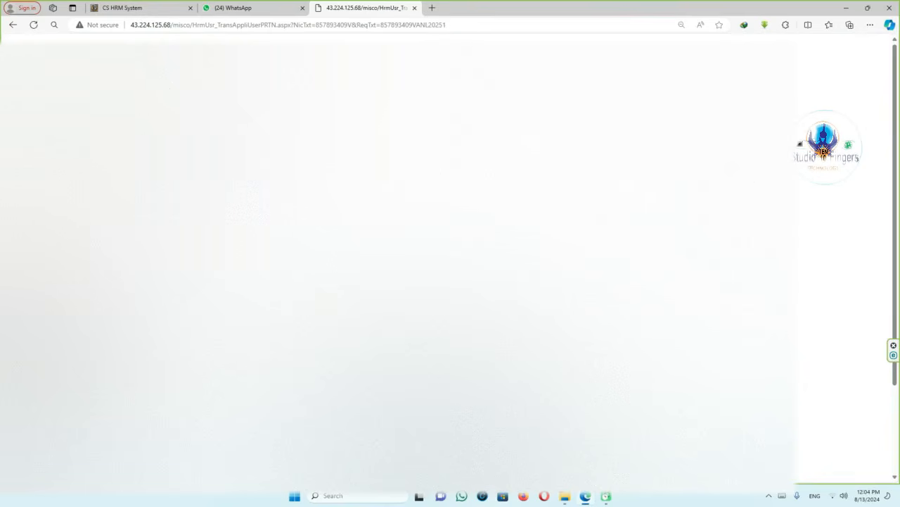
scroll(399, 260, down, 3)
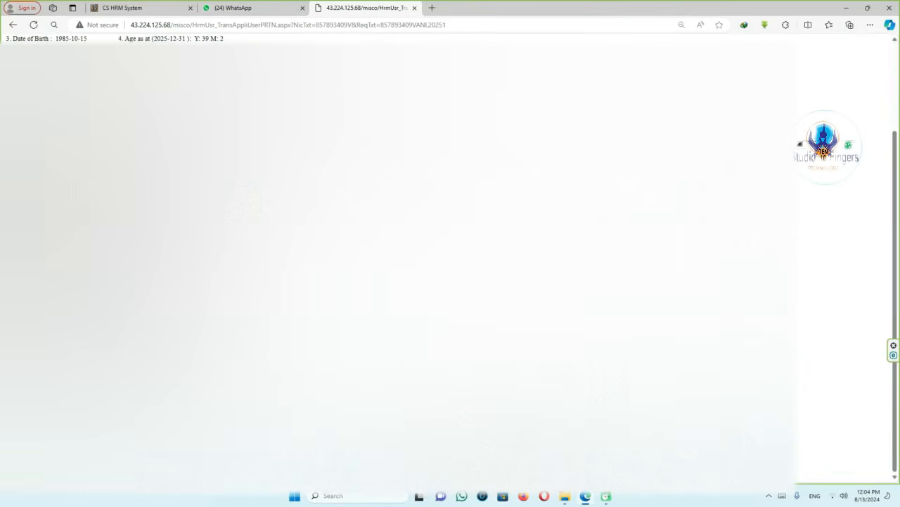
scroll(398, 261, up, 3)
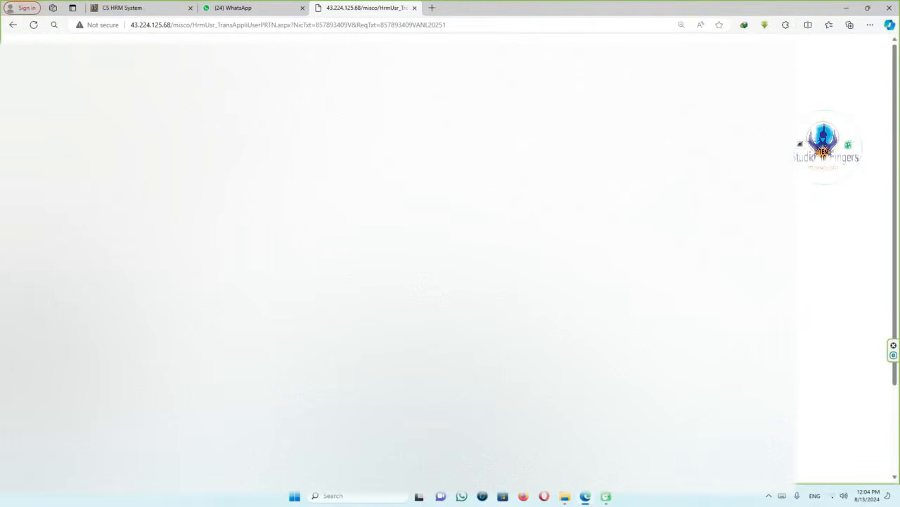
scroll(398, 260, down, 3)
scroll(399, 261, up, 3)
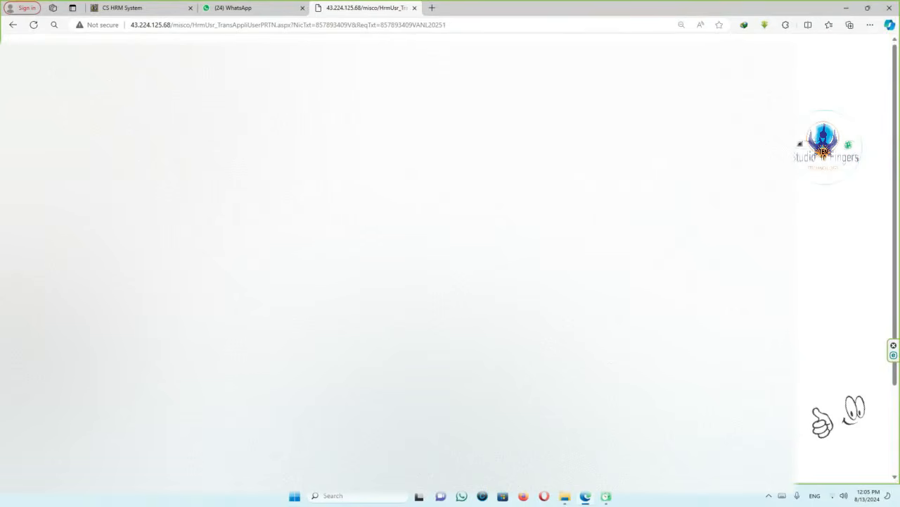
Print the application with Save as PDF, bringing up the Save As dialog.
key(ctrl+p)
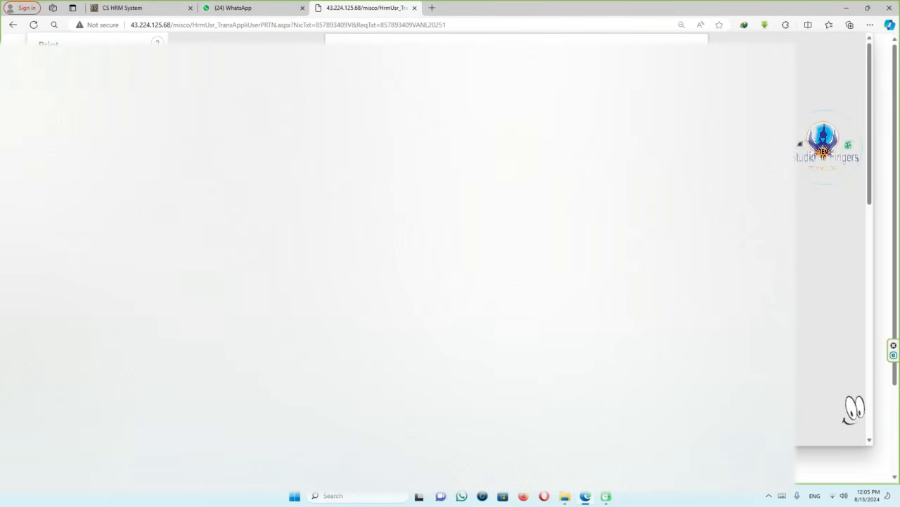
key(Return)
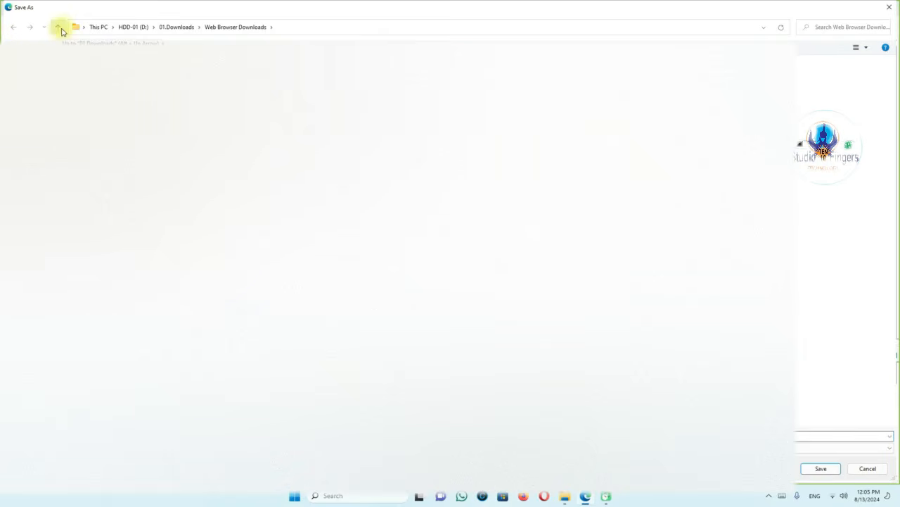
Dismiss the Save As window without saving and go back to the transfer request page.
click(889, 7)
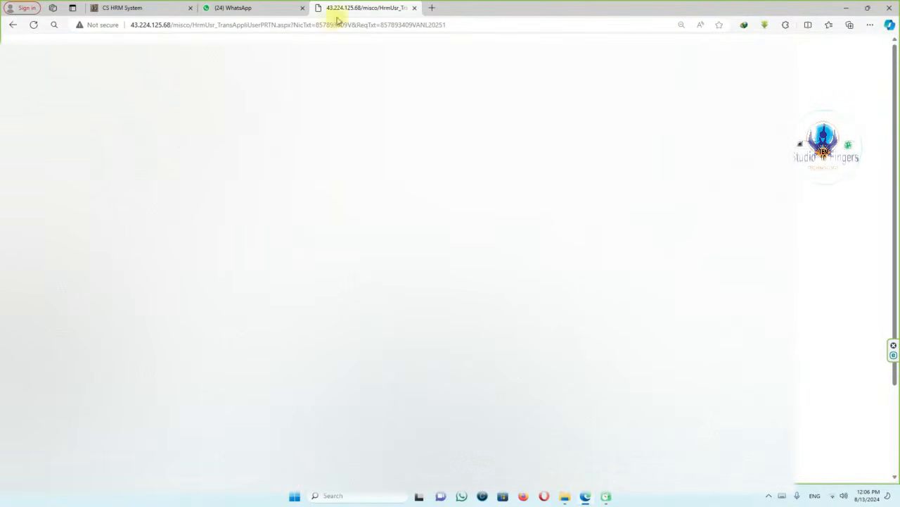
click(11, 26)
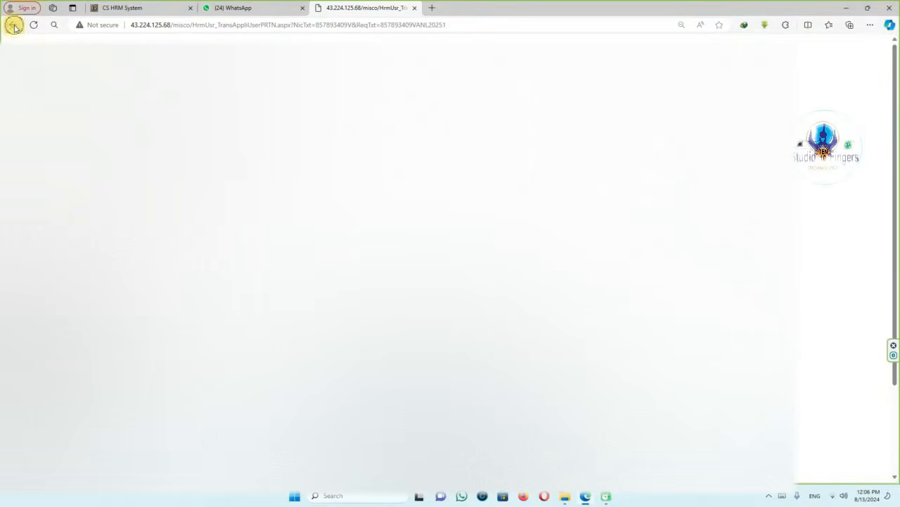